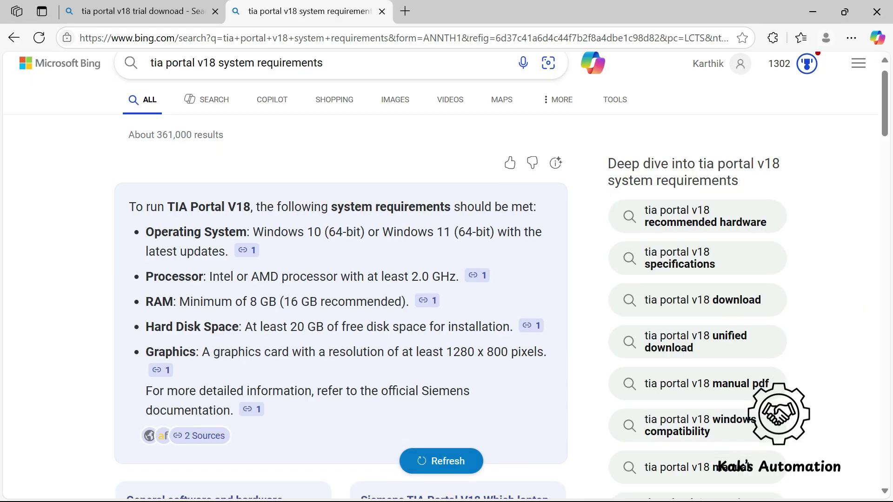
# Open the Siemens 'Installation TIA Portal V18' article from the Bing results in a new tab.
pyautogui.scroll(-8, 447, 251)
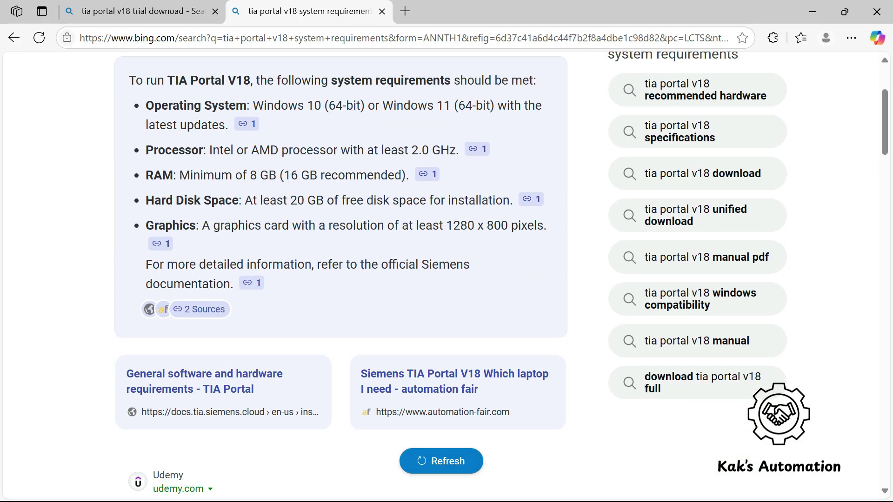
pyautogui.scroll(-3, 447, 274)
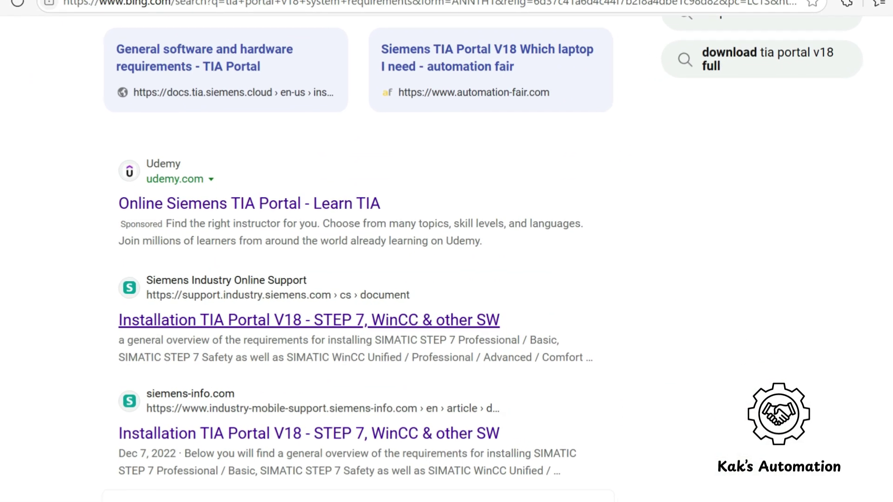
pyautogui.rightClick(386, 59)
pyautogui.click(477, 64)
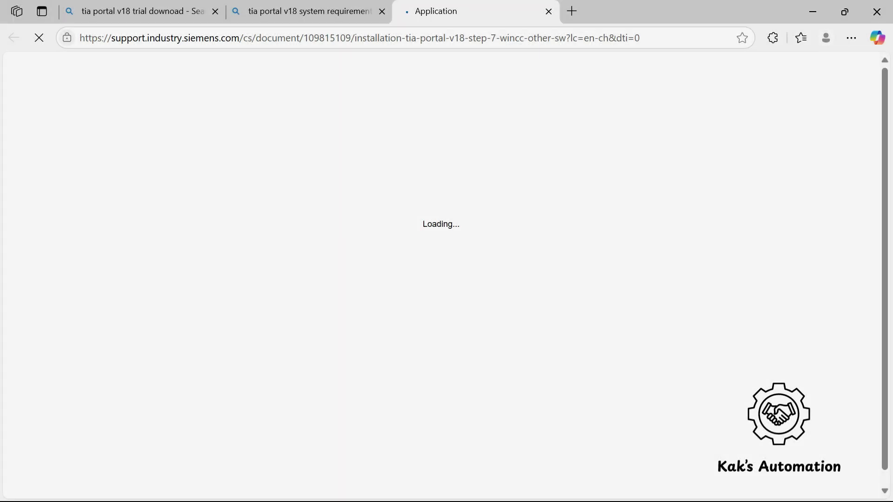
# Scroll the installation article and open the 'General software and hardware requirements' link options.
pyautogui.scroll(-2, 442, 260)
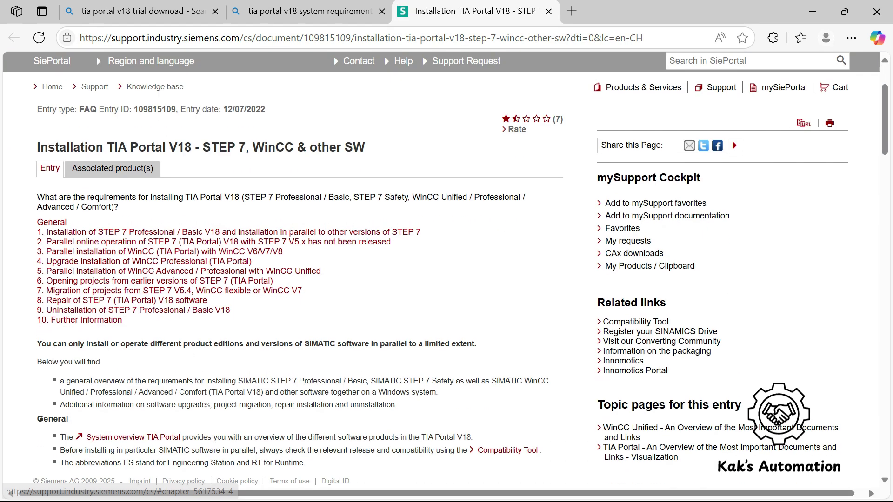
pyautogui.scroll(-4, 442, 260)
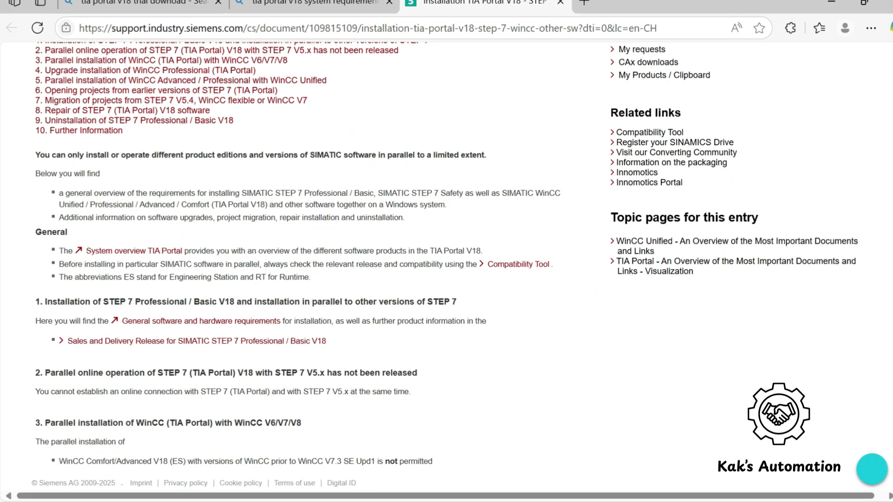
pyautogui.rightClick(241, 321)
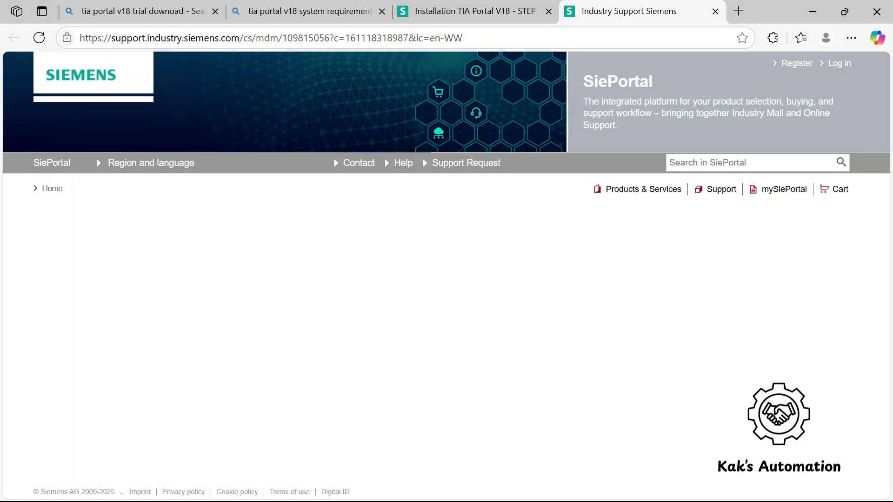
# Scroll to the V18 requirements table: i3-6100U processor, 8 GB RAM, 20 GB disk, Windows 10/11.
pyautogui.scroll(-2, 446, 265)
pyautogui.scroll(-6, 446, 265)
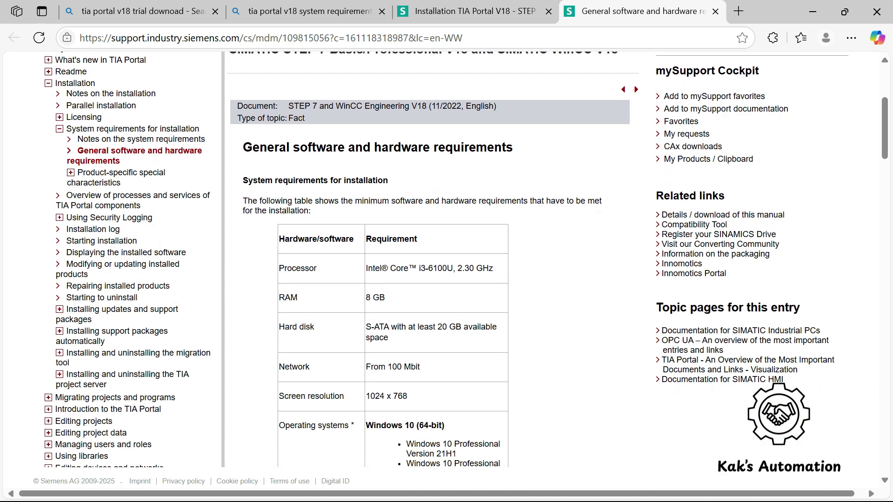
pyautogui.scroll(-2, 446, 265)
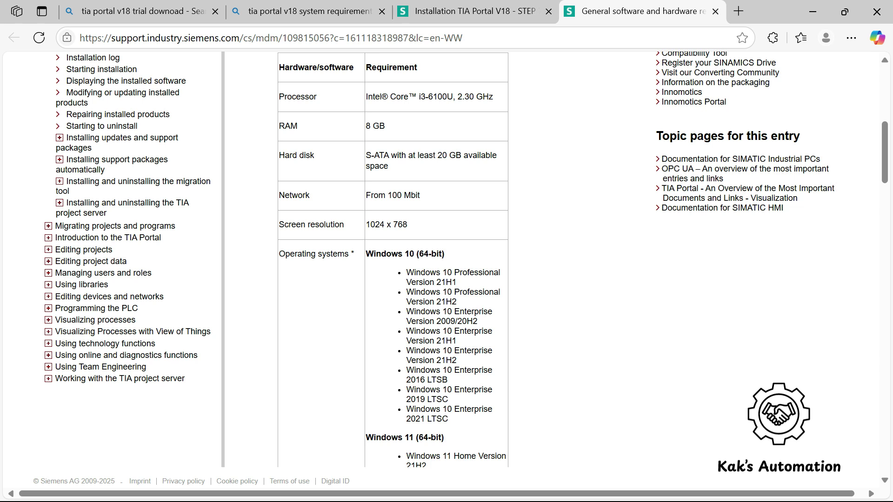
# Open This PC's properties from File Explorer to review processor, 16 GB RAM and Windows 11.
pyautogui.press('super')
pyautogui.click(403, 485)
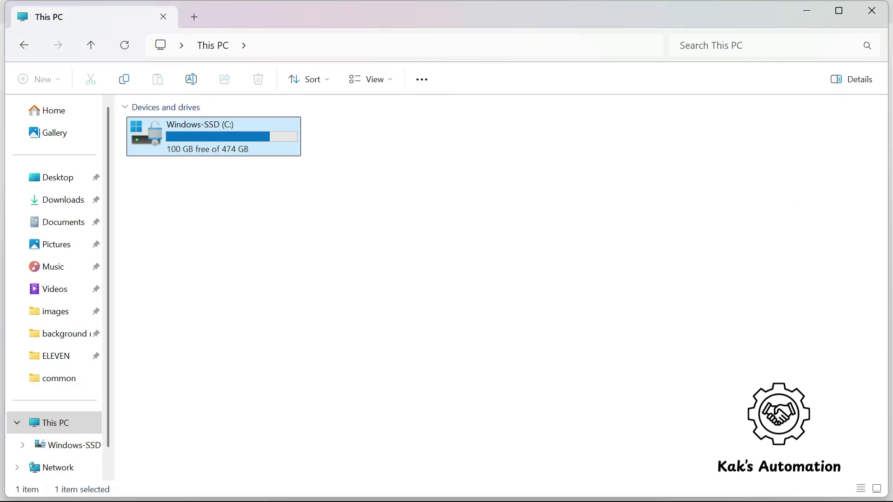
pyautogui.hotkey('shift', 'F10')
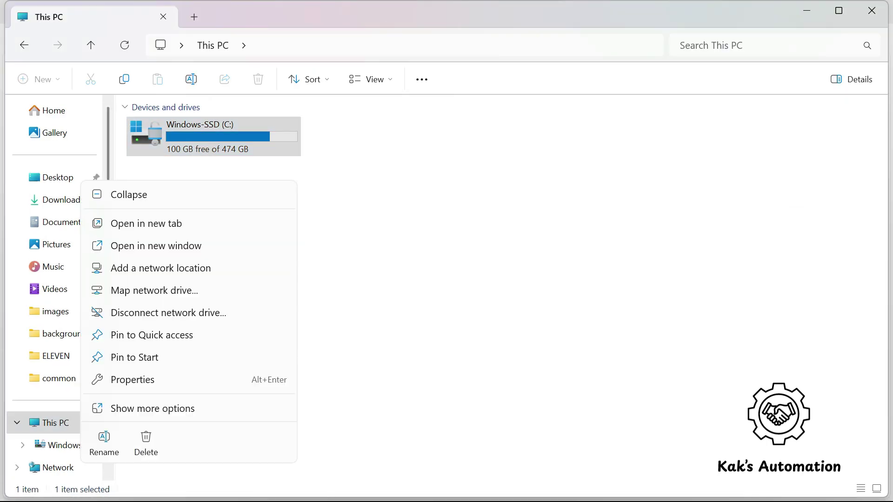
pyautogui.press('Up')
pyautogui.press('Up')
pyautogui.press('Return')
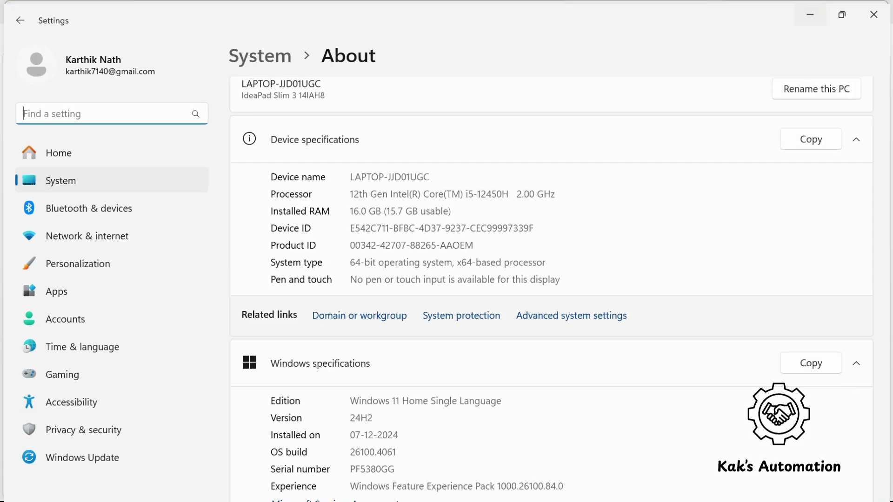
pyautogui.scroll(-3, 551, 288)
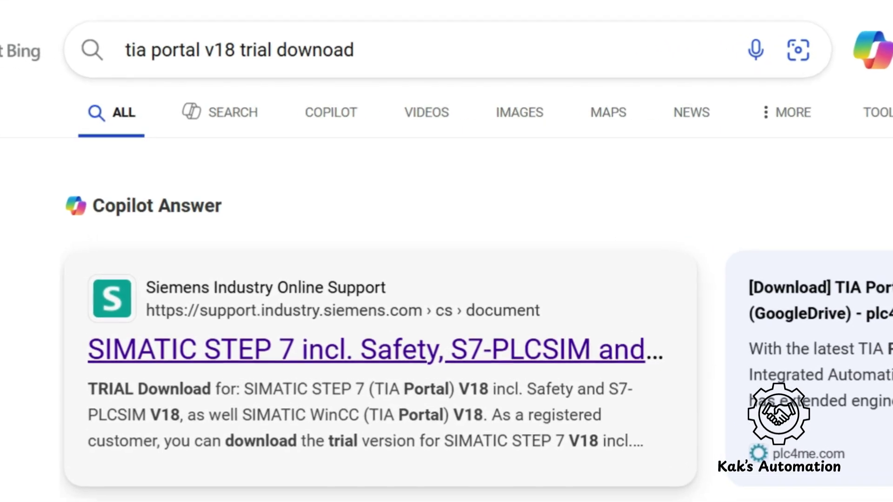
# Open the 'SIMATIC STEP 7 incl. Safety, S7-PLCSIM and WinCC V18' trial download result in a new tab.
pyautogui.rightClick(392, 321)
pyautogui.press('Escape')
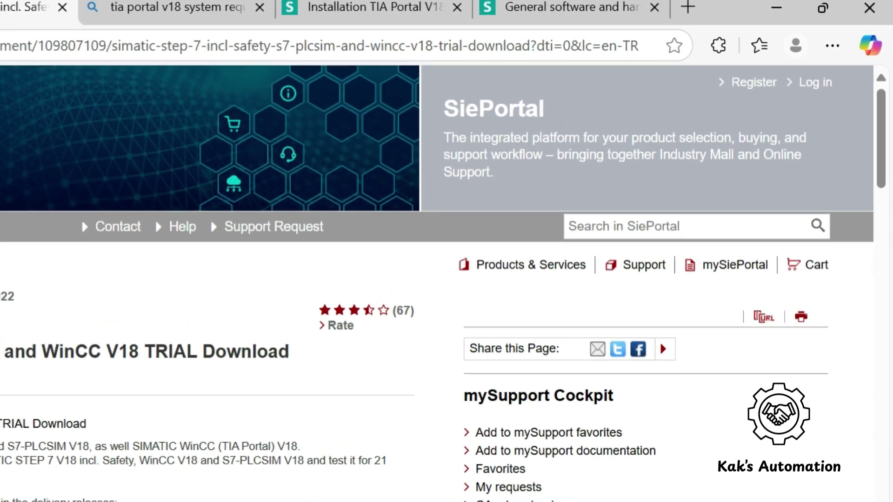
# Bring up the DVD 1 Setup ISO link options and scroll down to the S7-PLCSIM V18 section.
pyautogui.click(581, 231)
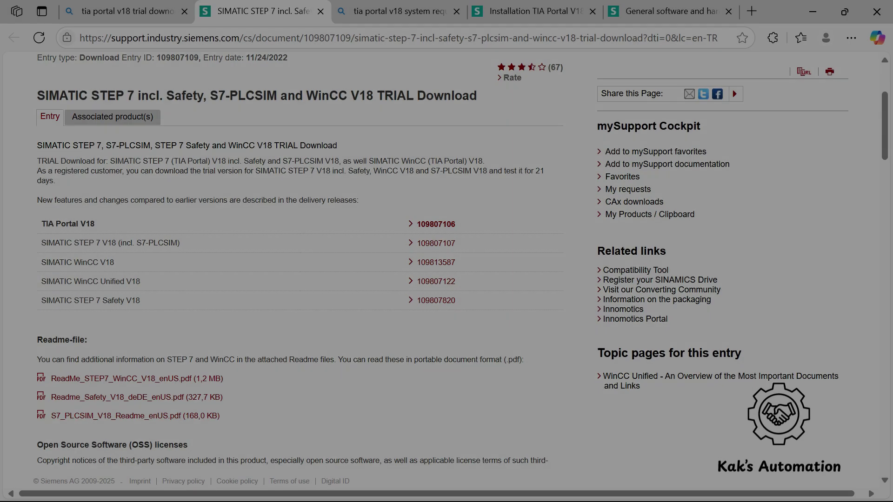
pyautogui.scroll(-12, 298, 270)
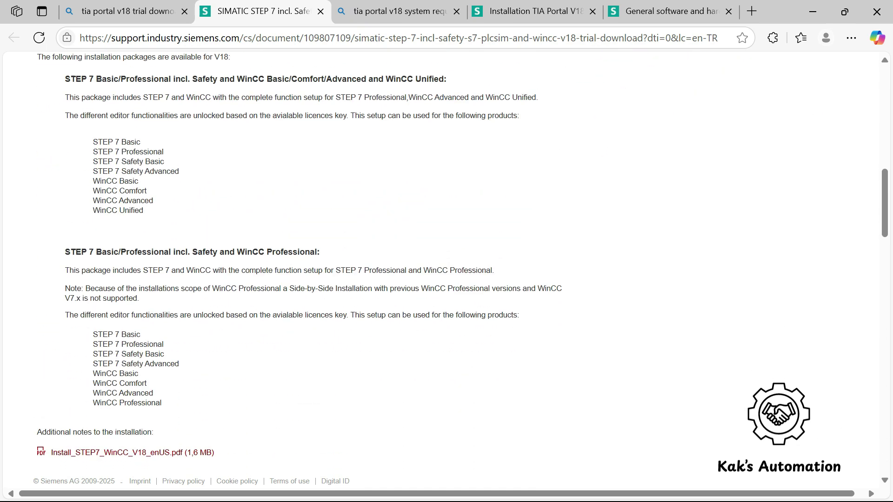
pyautogui.scroll(-3, 298, 269)
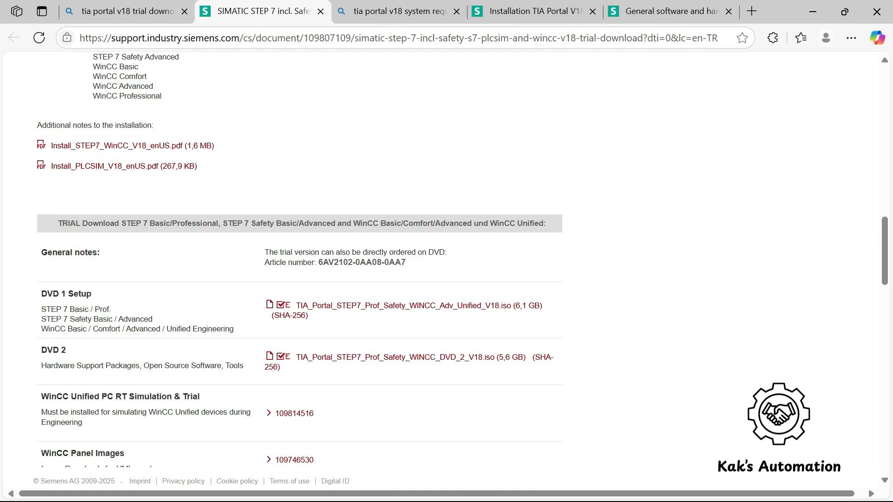
pyautogui.rightClick(436, 306)
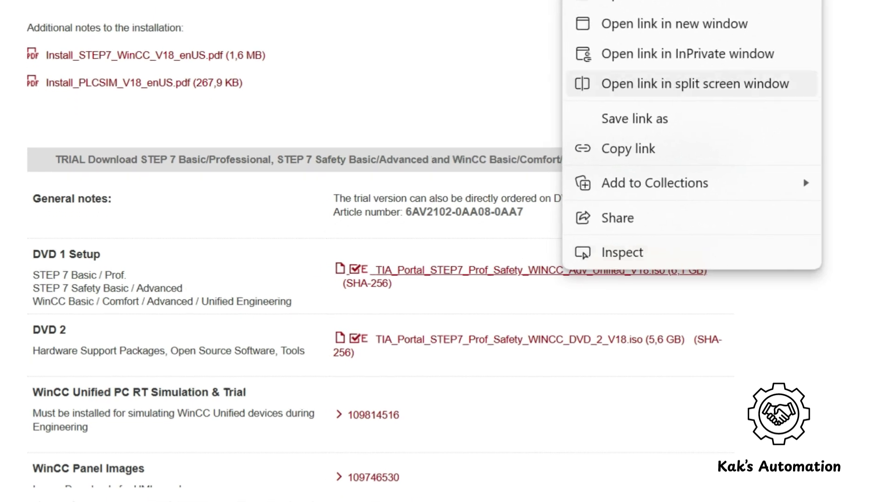
pyautogui.press('Escape')
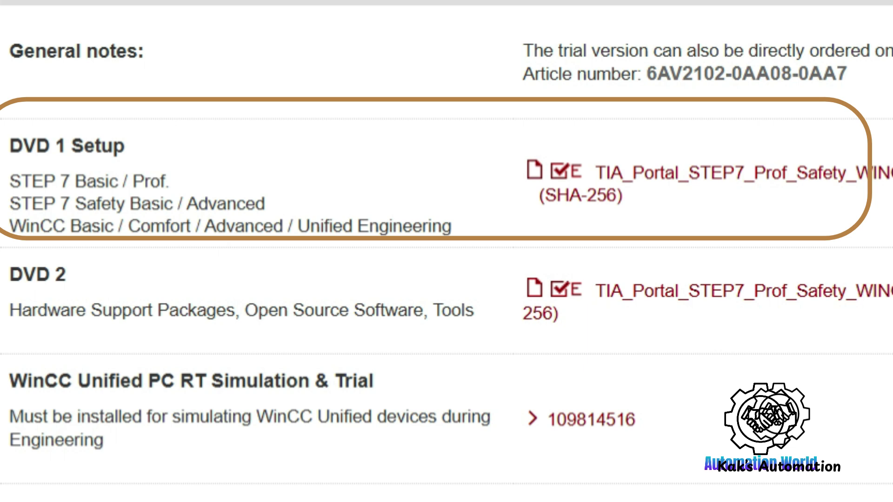
pyautogui.scroll(-5, 297, 260)
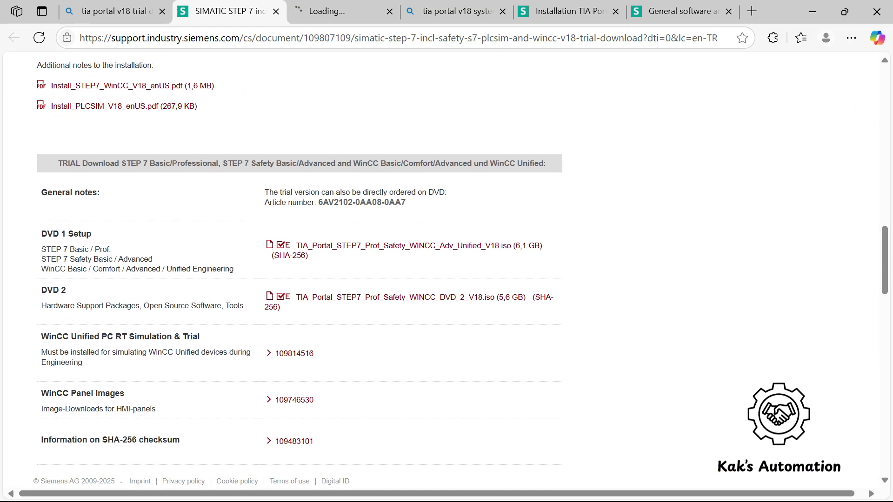
pyautogui.scroll(-10, 298, 260)
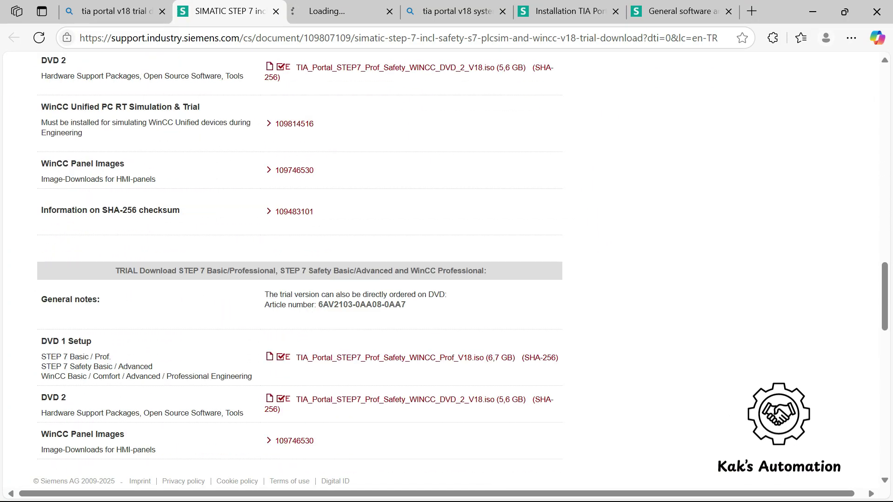
pyautogui.scroll(-3, 326, 280)
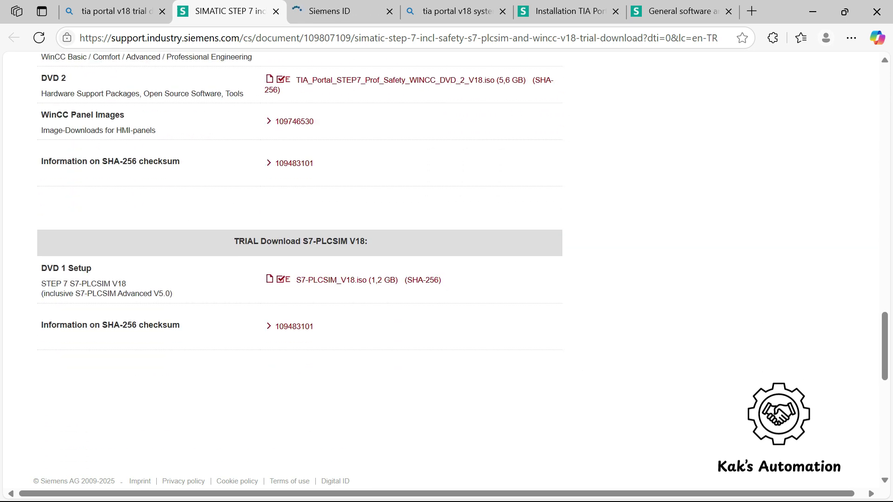
# Dismiss the S7-PLCSIM_V18.iso link options and minimize Edge to reach the virtual machine.
pyautogui.rightClick(383, 280)
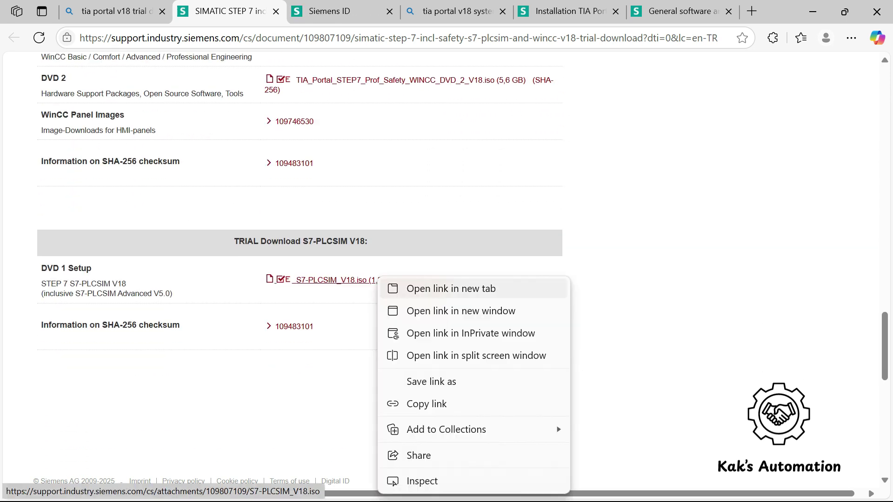
pyautogui.press('Escape')
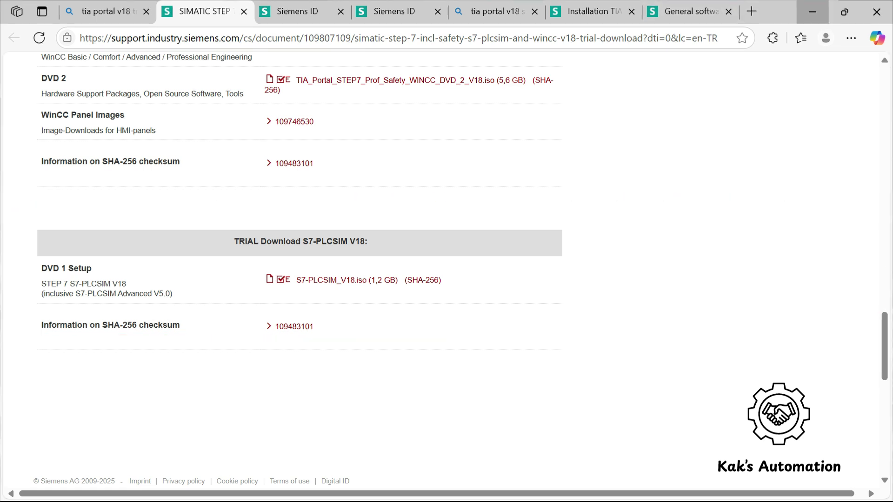
pyautogui.click(812, 11)
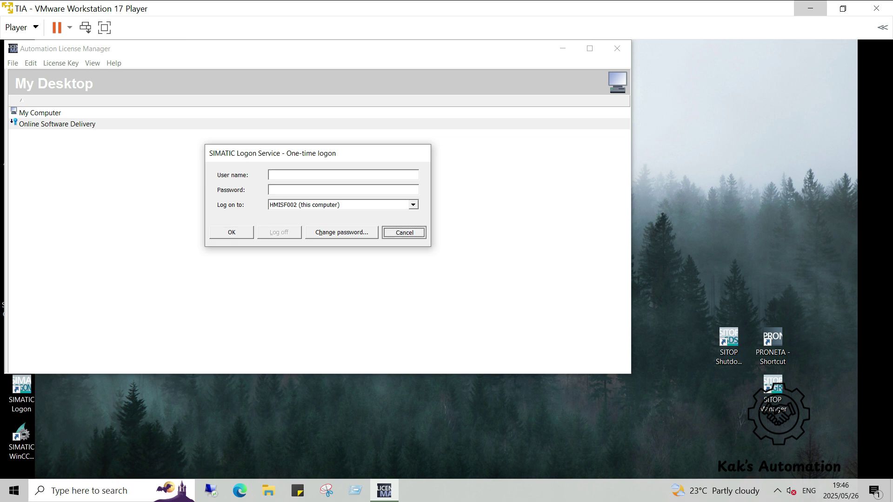
# Cancel the SIMATIC logon, review the 29 license keys on Local Disk (C:), then minimize.
pyautogui.click(404, 232)
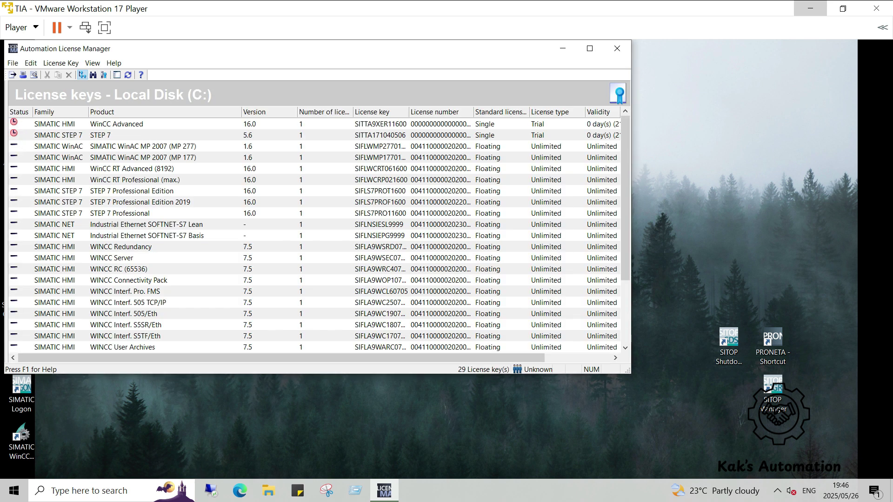
pyautogui.scroll(-2, 109, 196)
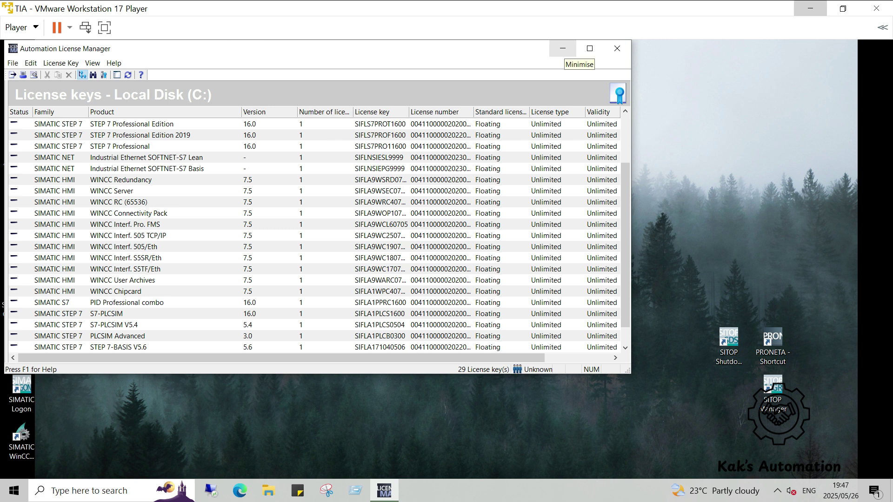
pyautogui.click(562, 48)
# Launch TIA Portal V16 from its shortcut on the virtual desktop.
pyautogui.rightClick(68, 201)
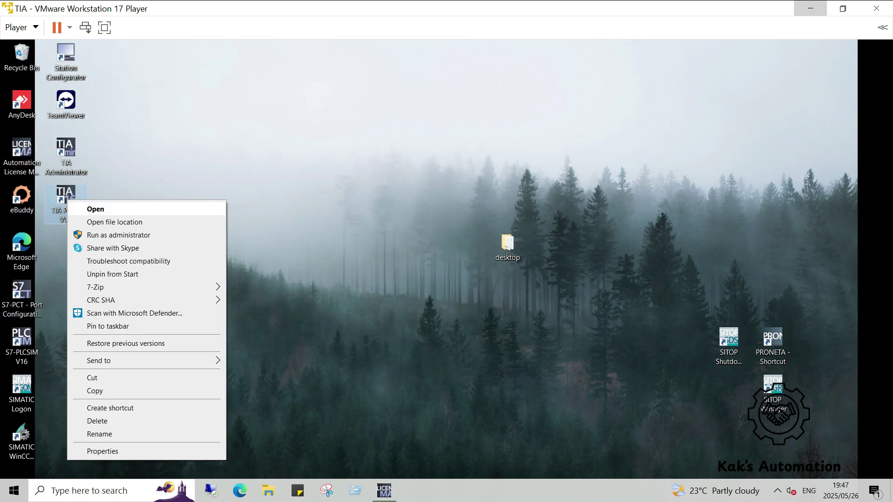
pyautogui.click(93, 205)
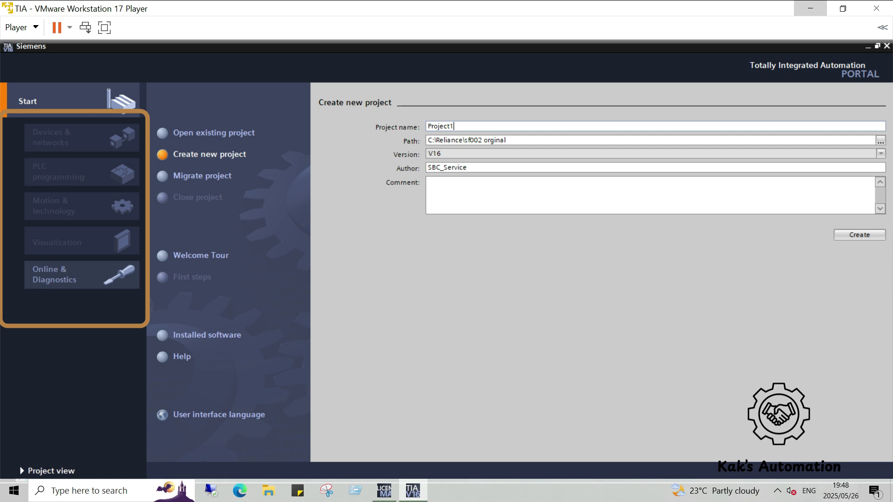
# Replace the default name Project1 with test1 as the project name.
pyautogui.press('BackSpace')
pyautogui.press('BackSpace')
pyautogui.press('BackSpace')
pyautogui.press('BackSpace')
pyautogui.press('BackSpace')
pyautogui.press('BackSpace')
pyautogui.press('BackSpace')
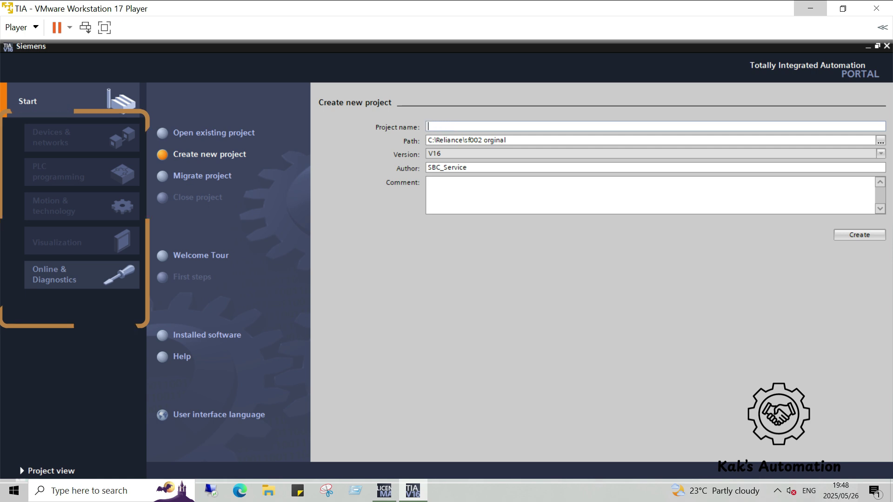
pyautogui.press('BackSpace')
pyautogui.write('test1')
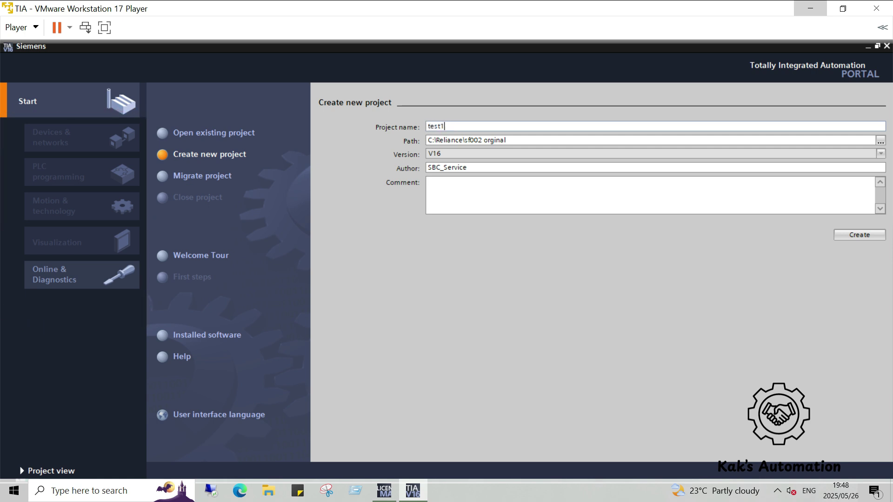
pyautogui.press('Tab')
# Keep English as the user interface language.
pyautogui.click(218, 415)
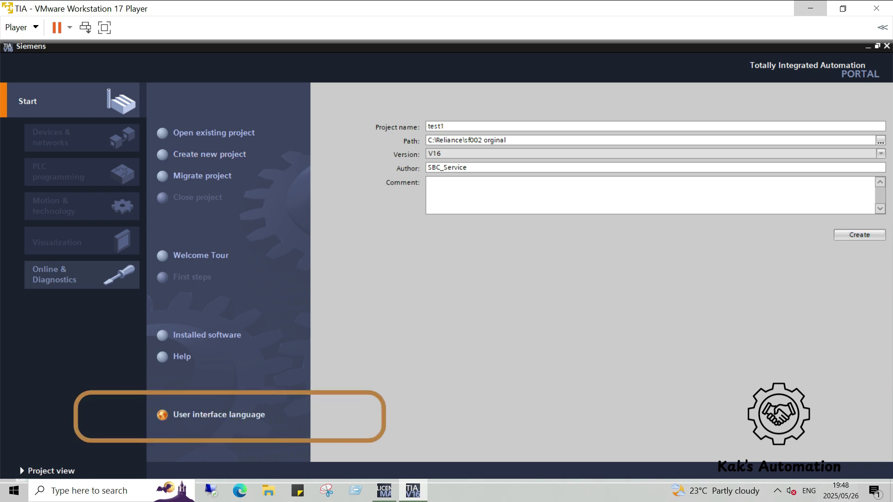
pyautogui.click(497, 143)
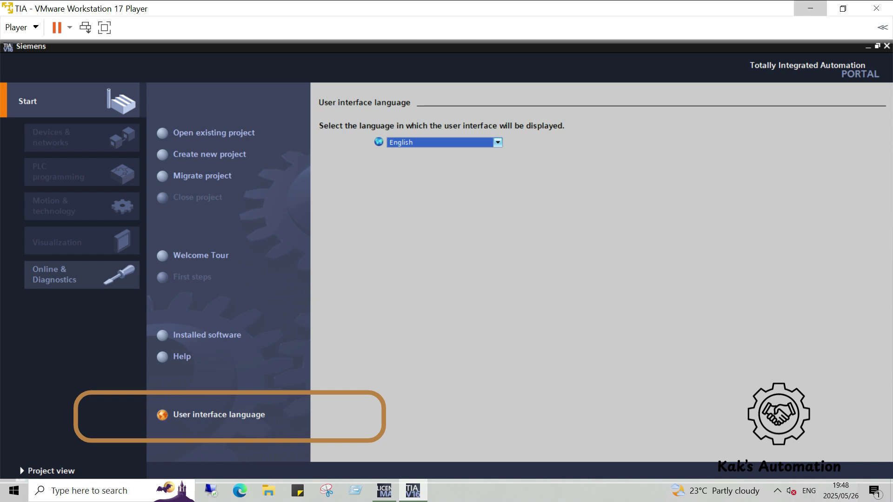
pyautogui.click(438, 154)
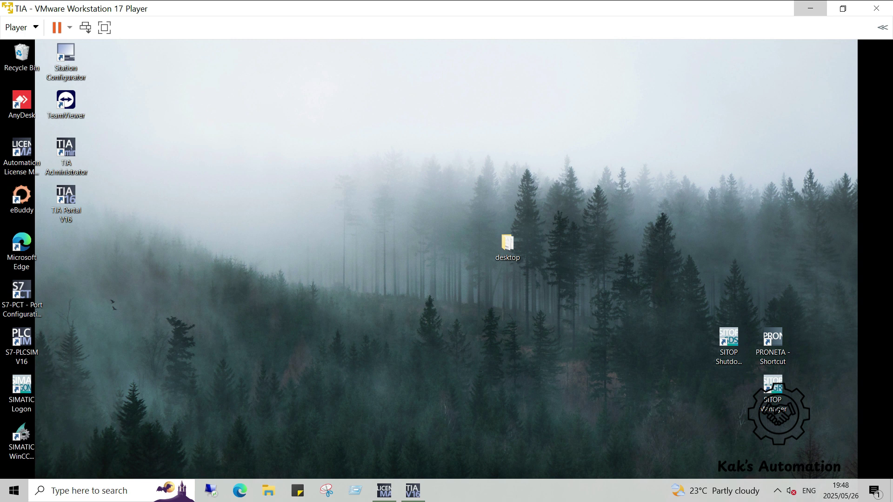
# Select the TIA Portal V16 desktop shortcut and bring up its launch options to run as administrator.
pyautogui.click(65, 200)
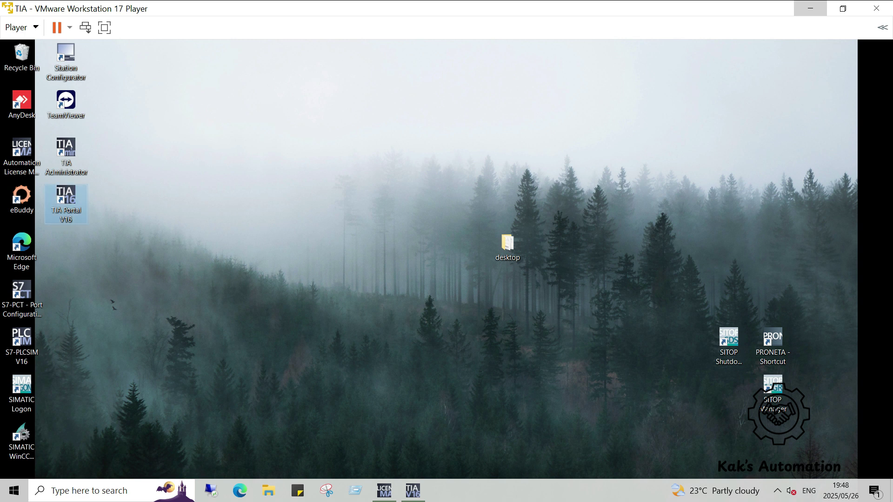
pyautogui.rightClick(68, 203)
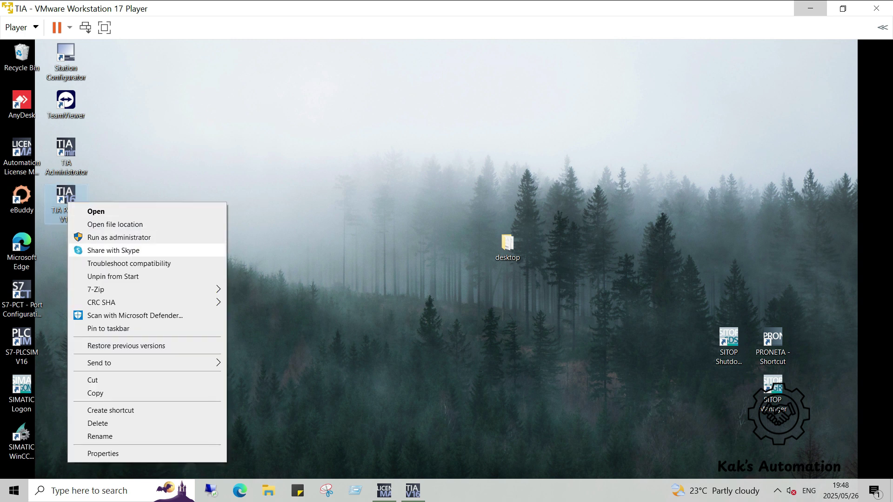